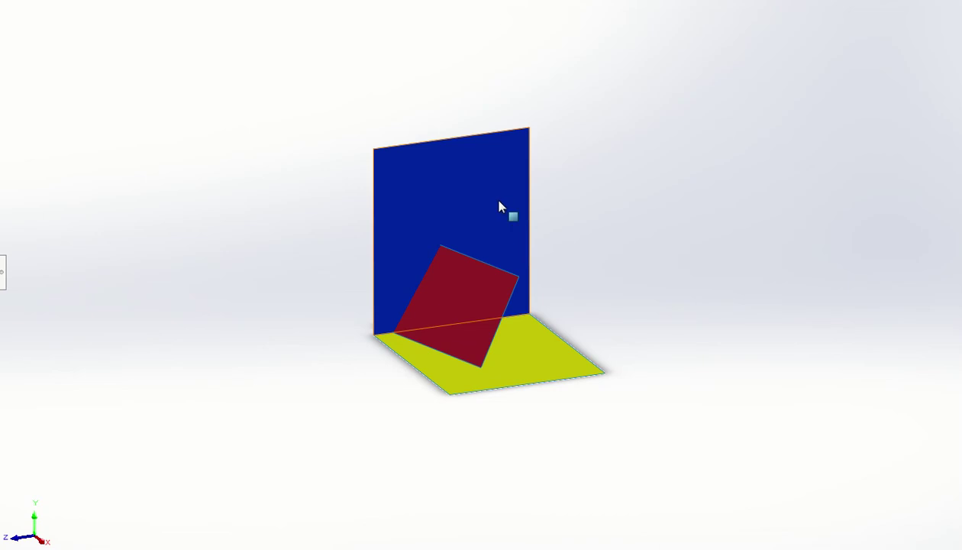
Step: Select the yellow and blue planes in turn, viewing the blue plane head-on
{"action": "left_click", "coordinate": [532, 367]}
{"action": "left_click", "coordinate": [574, 265]}
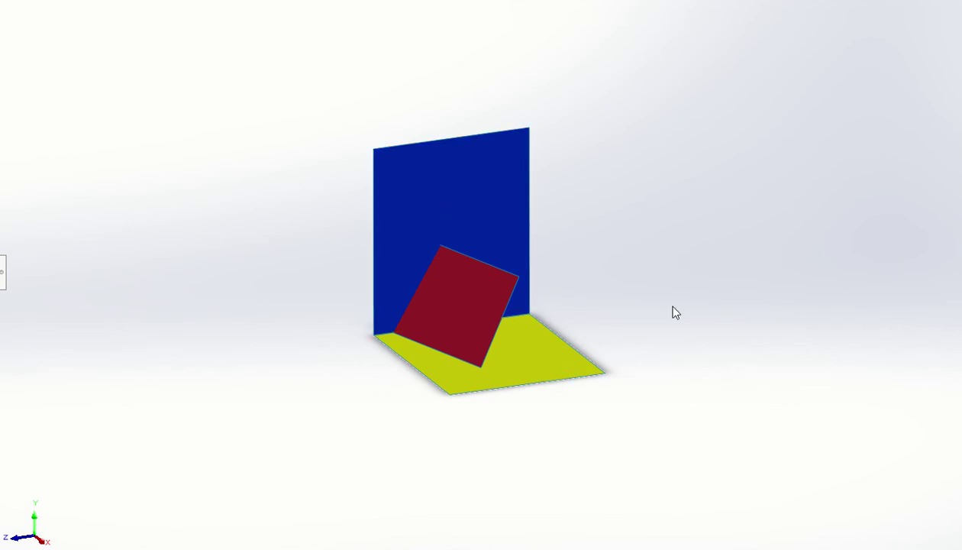
{"action": "left_click", "coordinate": [510, 216]}
{"action": "key", "text": "ctrl+8"}
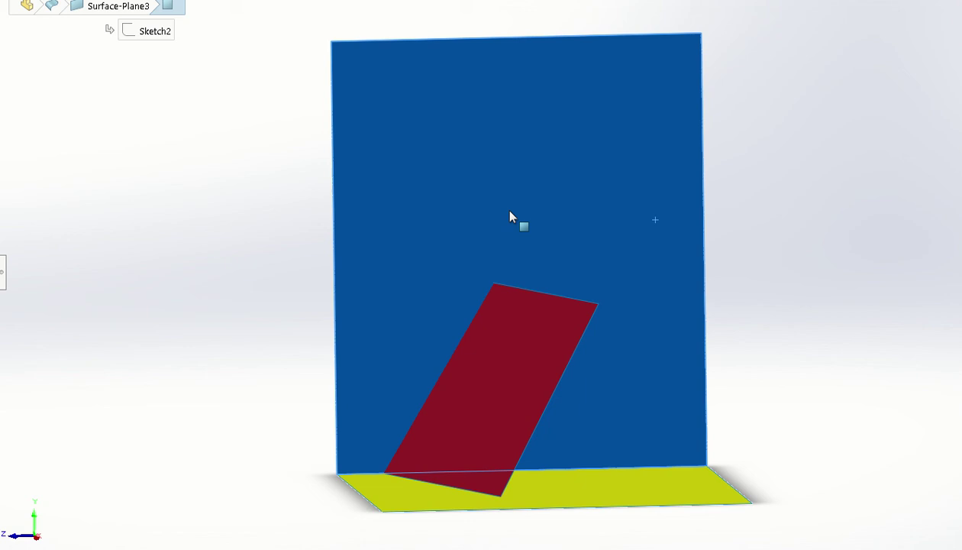
{"action": "left_click", "coordinate": [885, 324]}
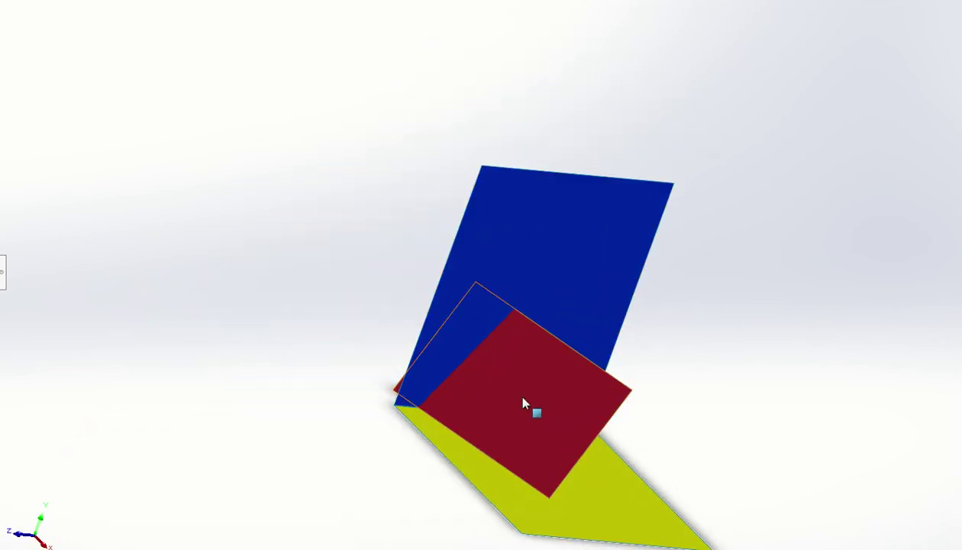
Step: Hide the red Surface-Plane5 and show the trace sketch lines on the blue and yellow planes
{"action": "right_click", "coordinate": [550, 405]}
{"action": "left_click", "coordinate": [614, 273]}
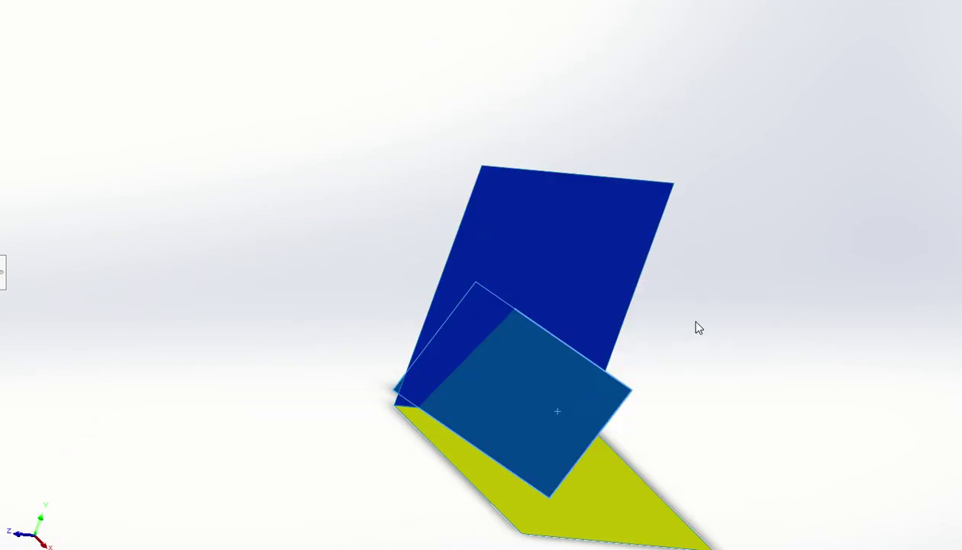
{"action": "left_click", "coordinate": [418, 405]}
{"action": "left_click", "coordinate": [515, 309]}
{"action": "right_click", "coordinate": [515, 308]}
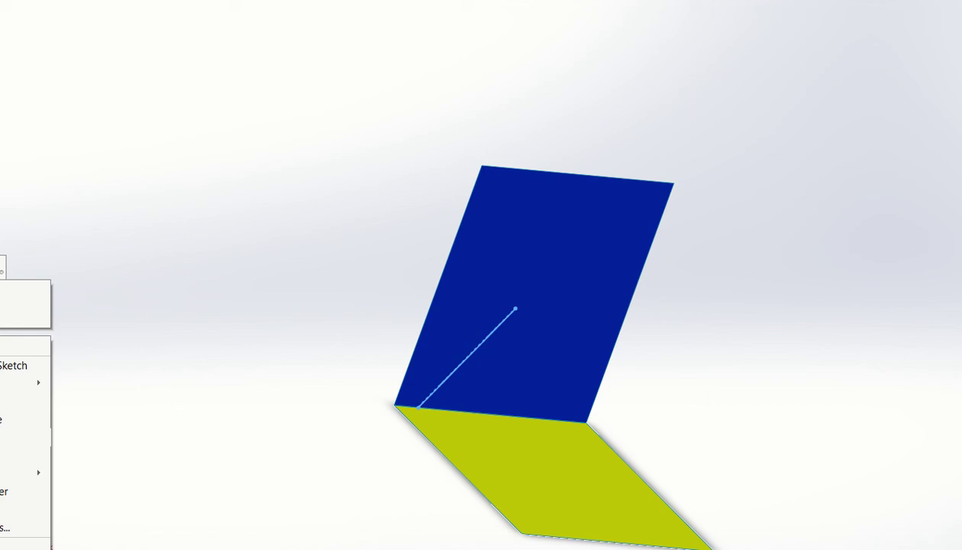
{"action": "left_click", "coordinate": [23, 359]}
{"action": "left_click", "coordinate": [418, 407]}
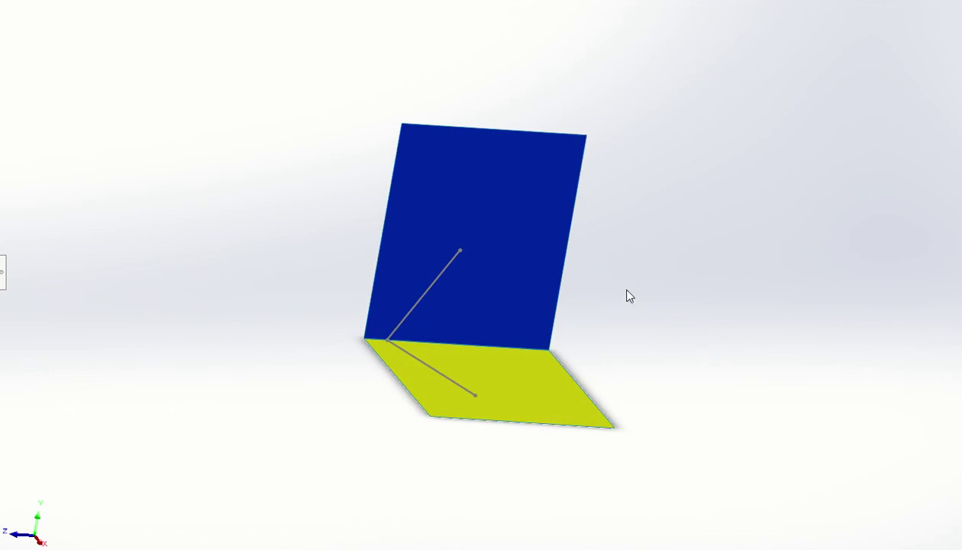
{"action": "scroll", "coordinate": [627, 294], "scroll_direction": "down", "scroll_amount": 2}
{"action": "scroll", "coordinate": [609, 321], "scroll_direction": "up", "scroll_amount": 1}
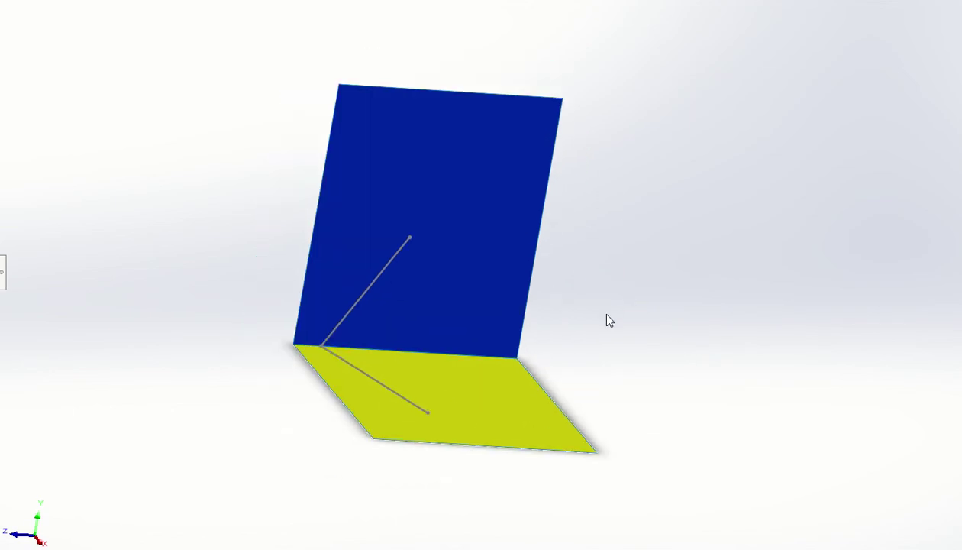